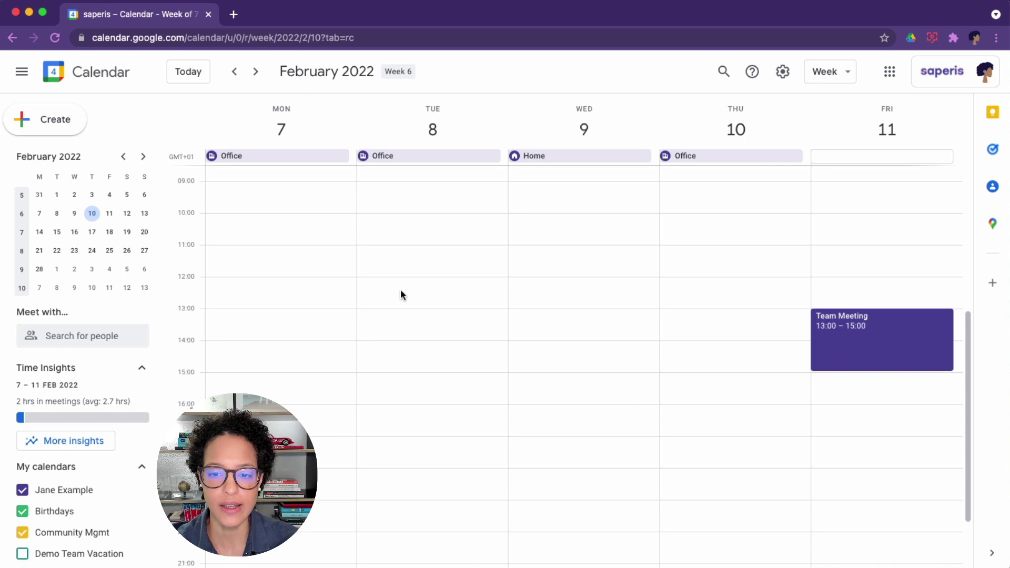
Step: Add a Tuesday 12:00–13:00 Focus time block that automatically declines only new meeting invitations
{"action": "left_click", "coordinate": [400, 291]}
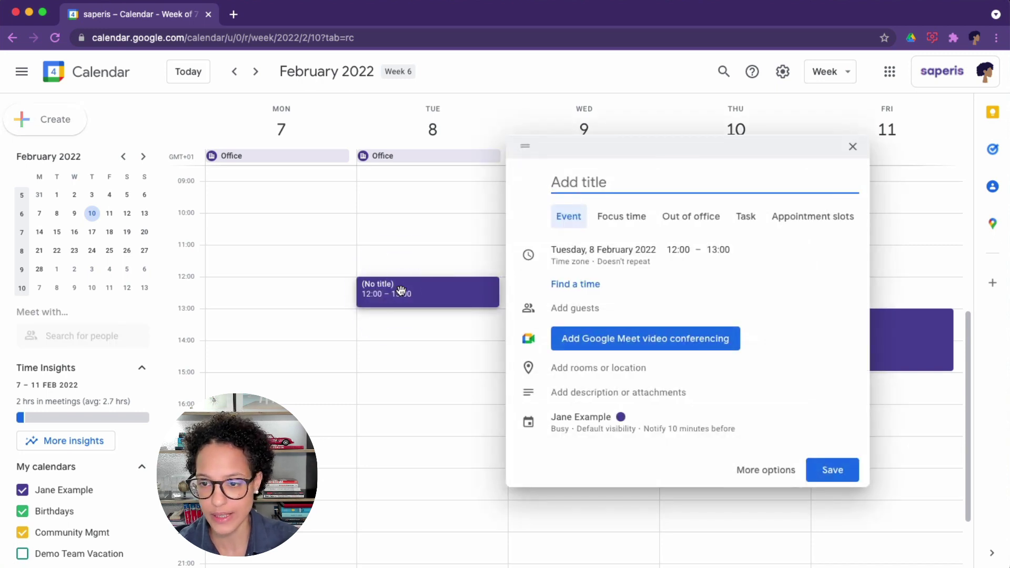
{"action": "left_click", "coordinate": [644, 225]}
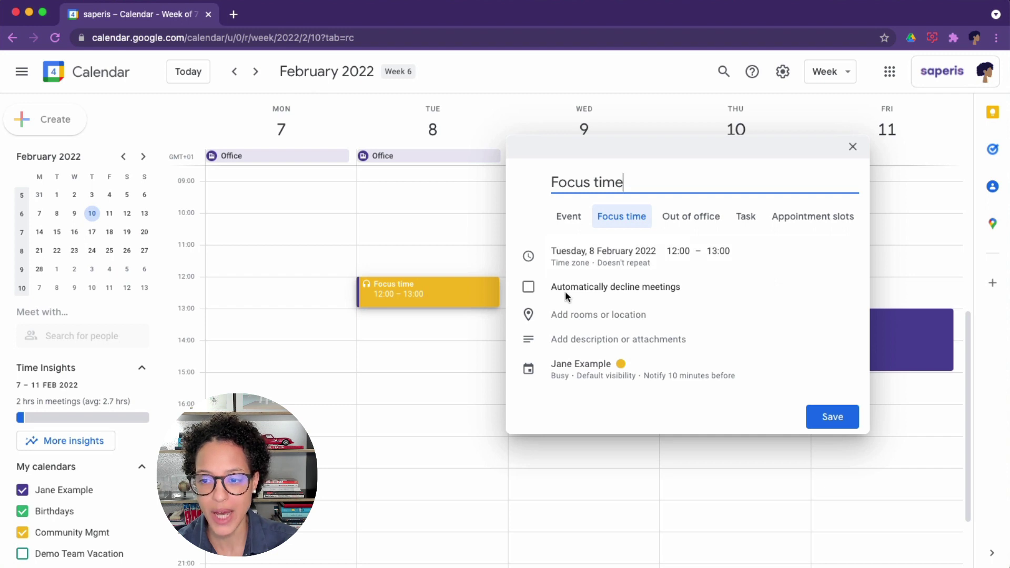
{"action": "left_click", "coordinate": [528, 286]}
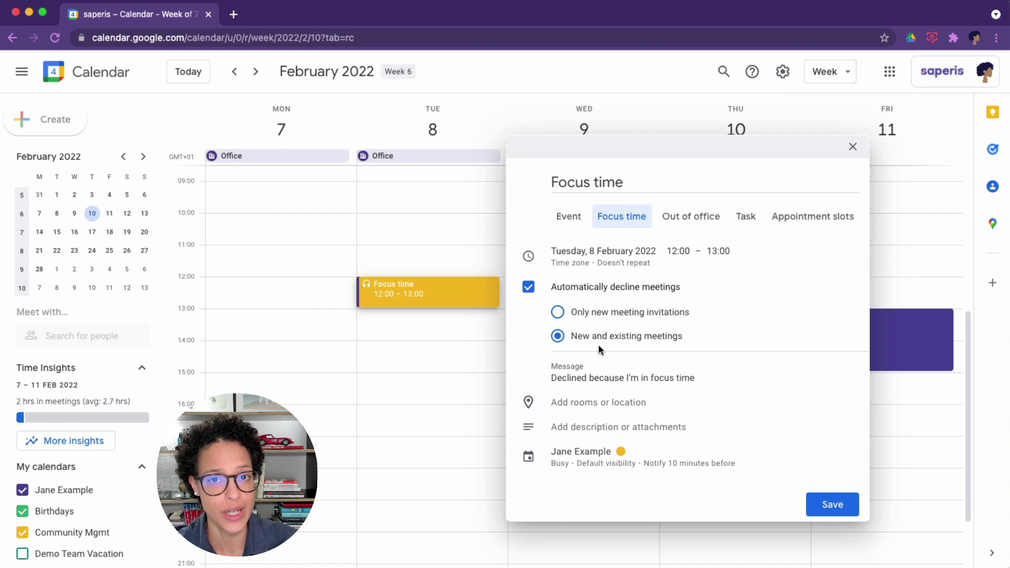
{"action": "left_click", "coordinate": [557, 312]}
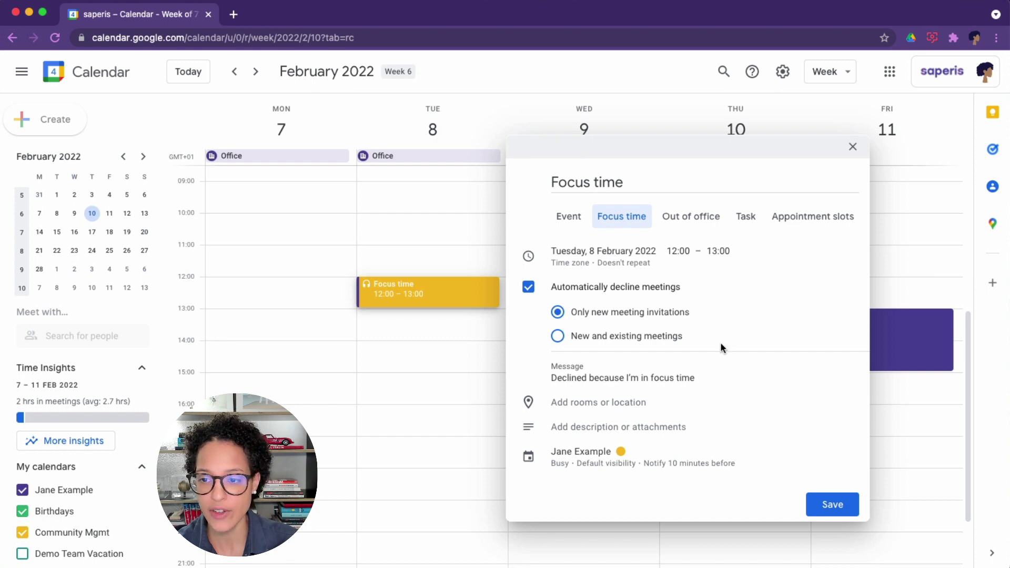
{"action": "left_click", "coordinate": [832, 507]}
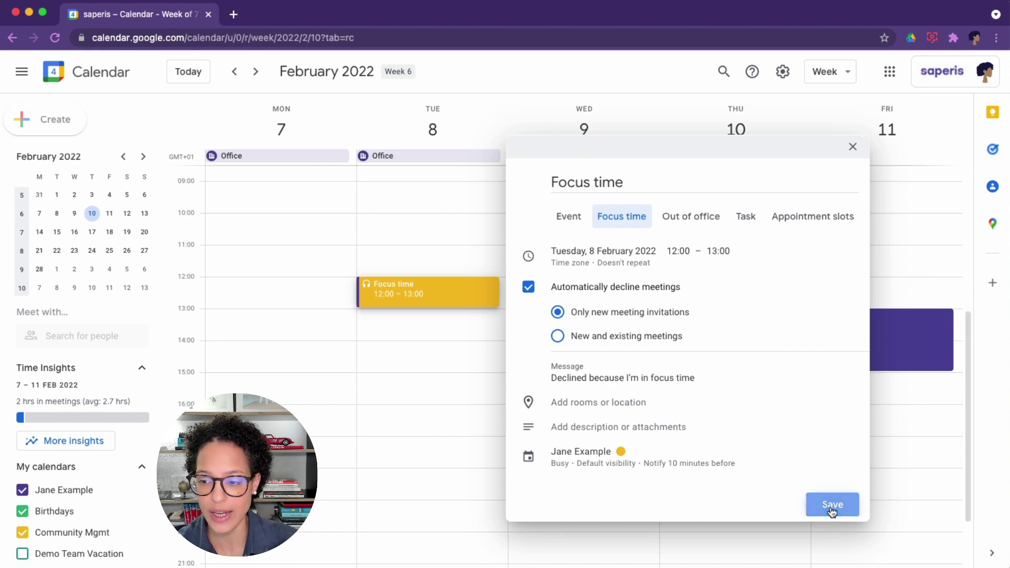
{"action": "left_click", "coordinate": [601, 350]}
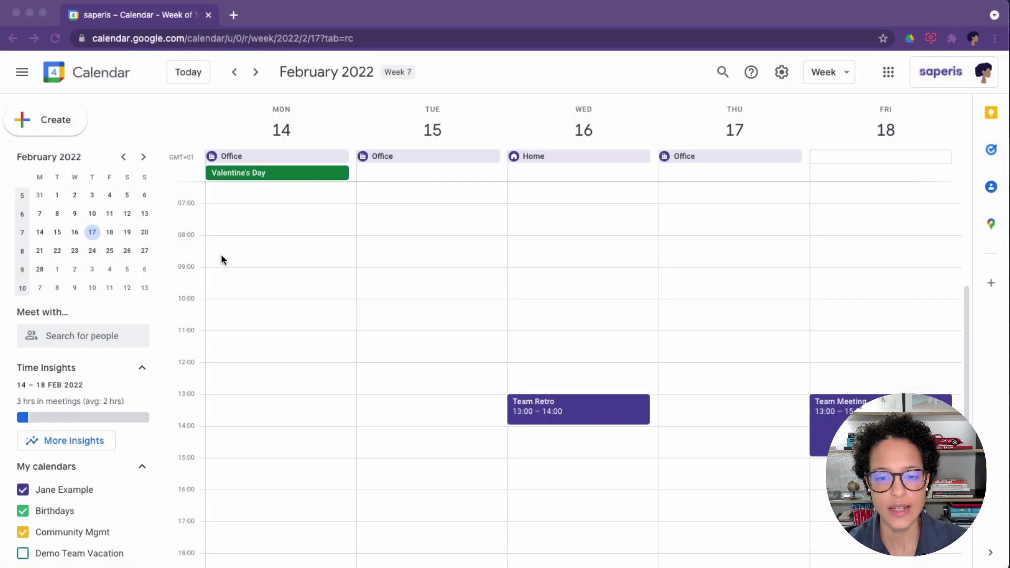
Step: Create a Focus time on Monday 09:00–09:30 repeating daily, with automatic meeting declining turned off
{"action": "left_click", "coordinate": [217, 270]}
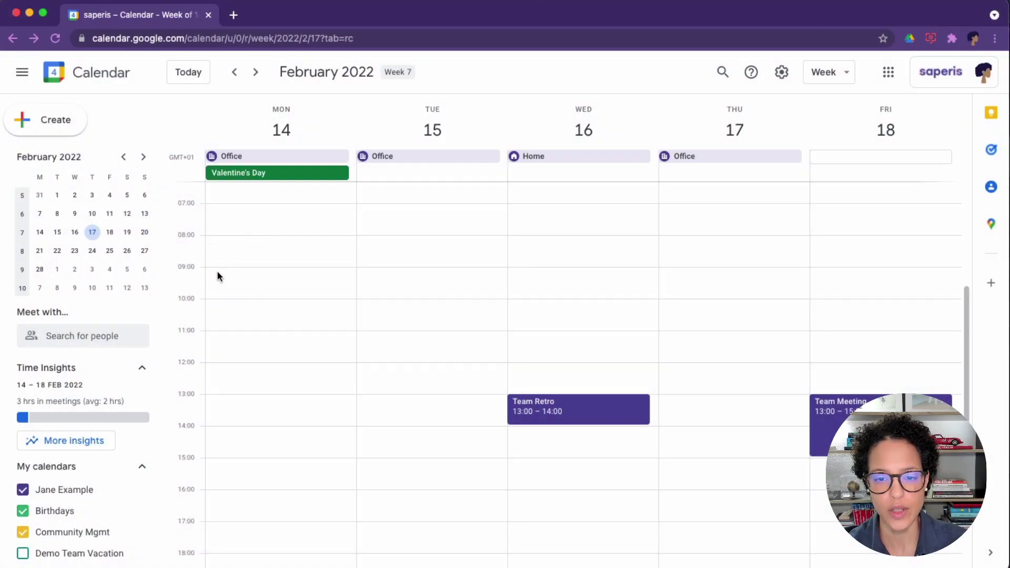
{"action": "left_click", "coordinate": [470, 217]}
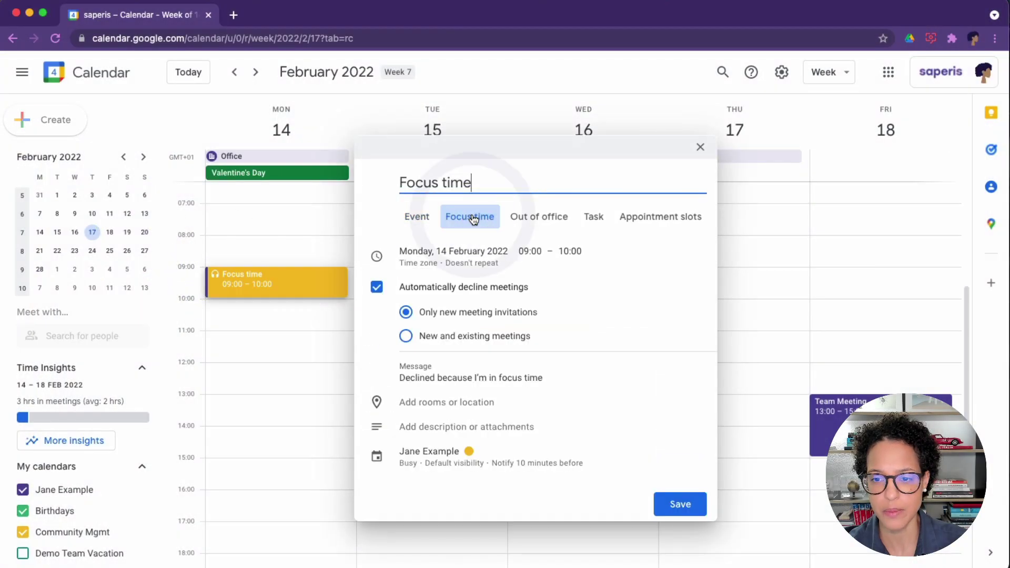
{"action": "left_click", "coordinate": [468, 266]}
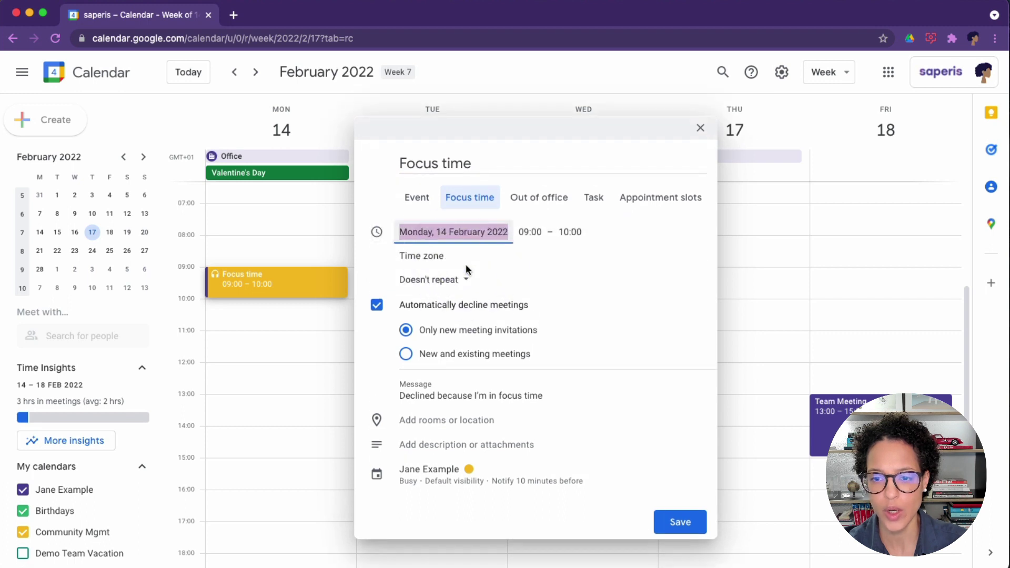
{"action": "left_click", "coordinate": [466, 282]}
{"action": "left_click", "coordinate": [433, 304]}
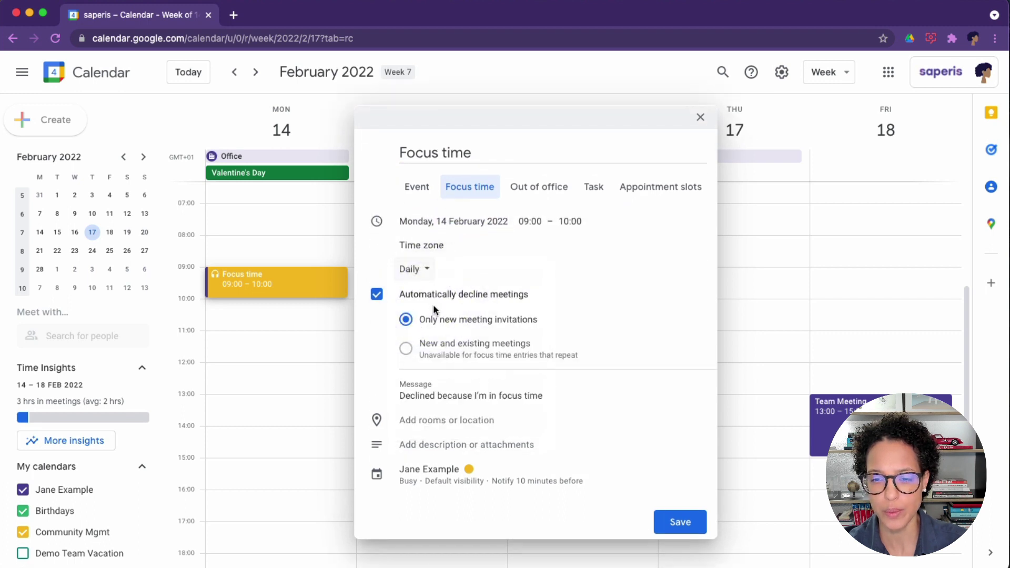
{"action": "left_click", "coordinate": [570, 221]}
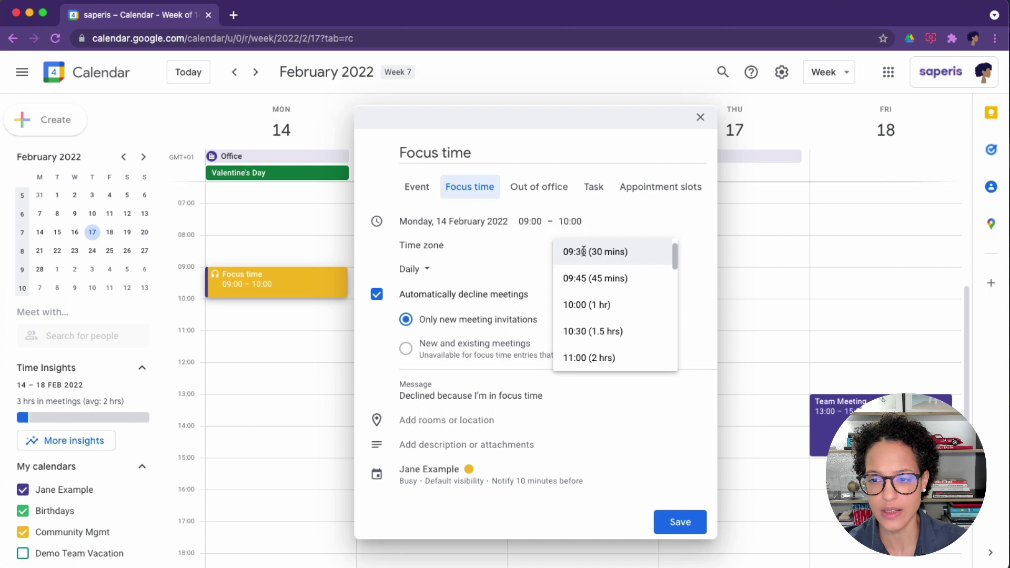
{"action": "left_click", "coordinate": [583, 250]}
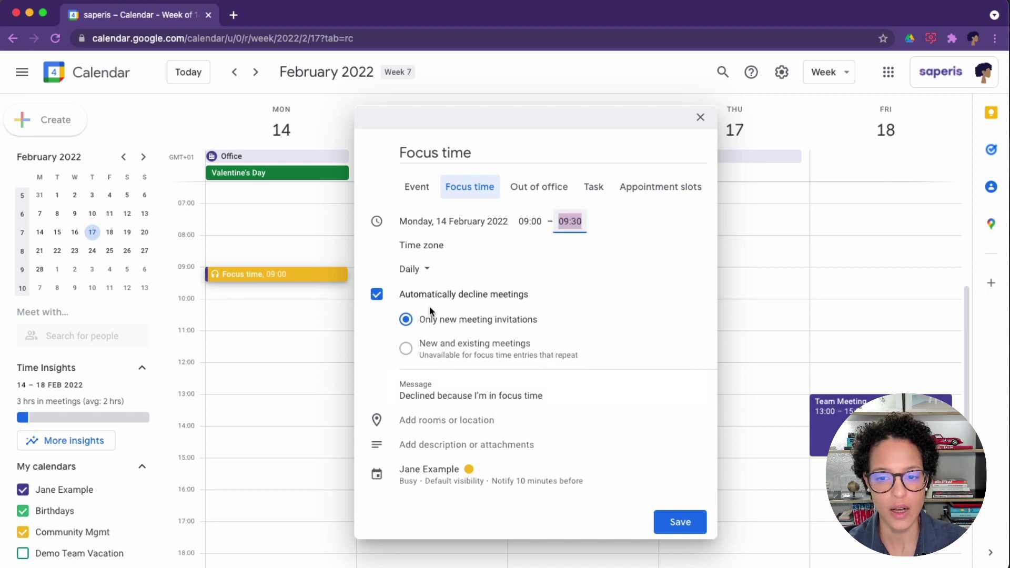
{"action": "left_click", "coordinate": [378, 296]}
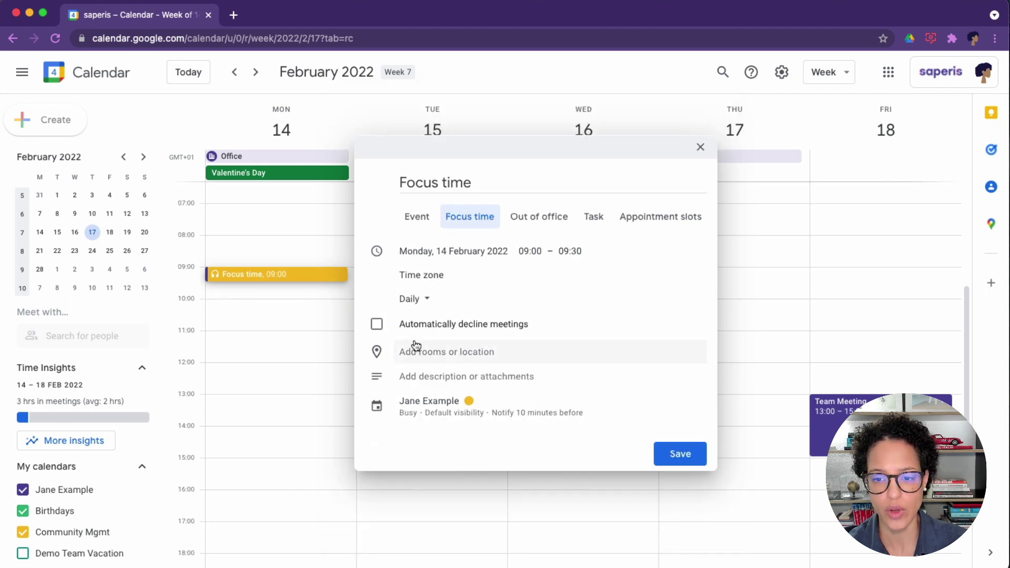
{"action": "left_click", "coordinate": [673, 456]}
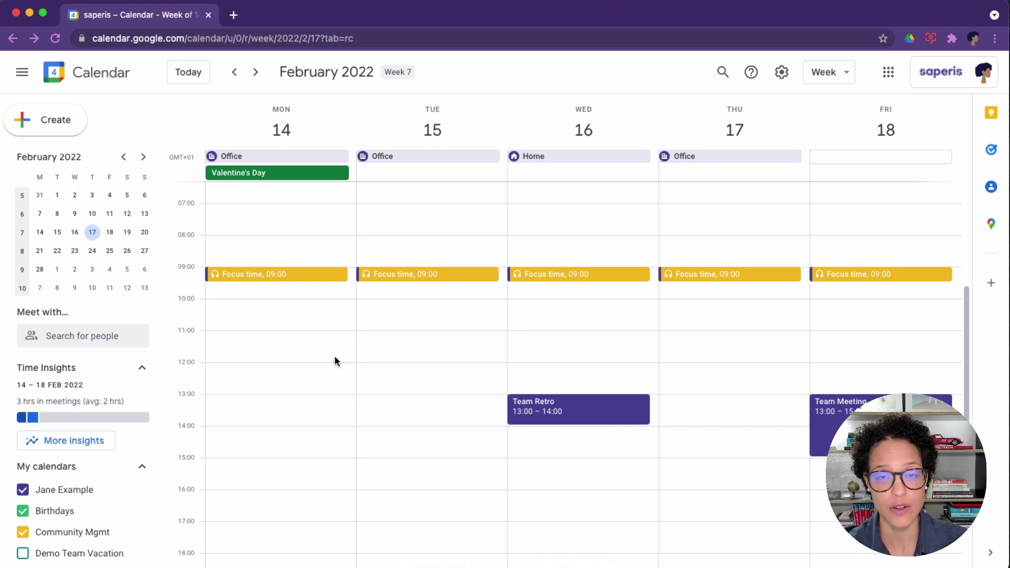
Step: Set the Monday 09:00 Focus time's visibility to Public and apply it to this and following events
{"action": "left_click", "coordinate": [291, 274]}
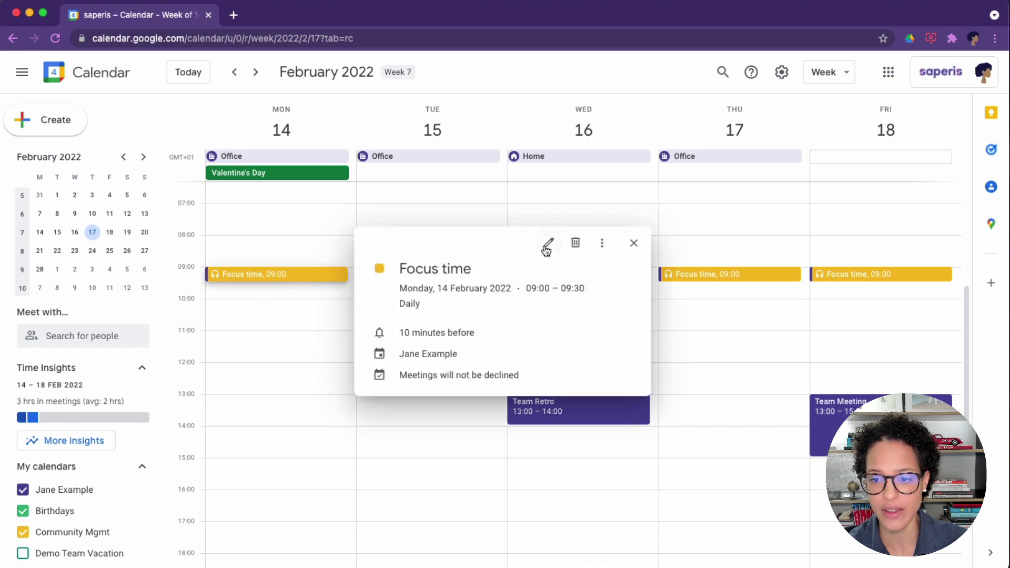
{"action": "left_click", "coordinate": [545, 244]}
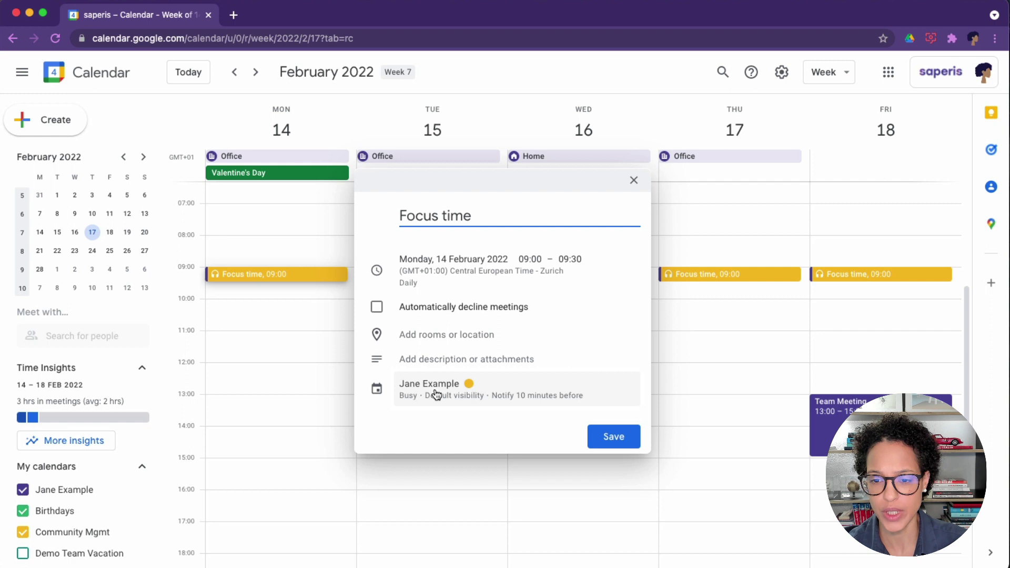
{"action": "left_click", "coordinate": [448, 390]}
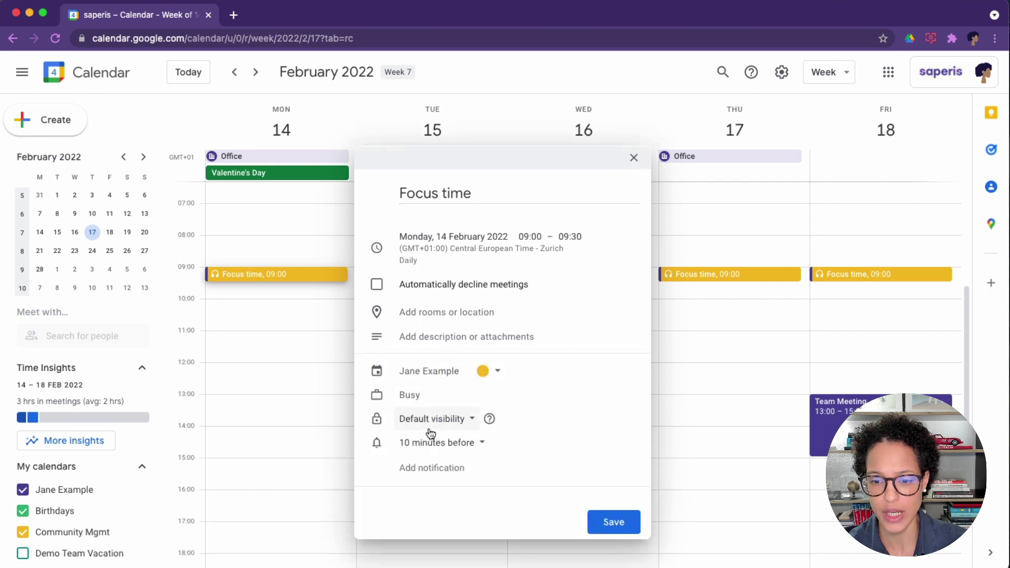
{"action": "left_click", "coordinate": [475, 423]}
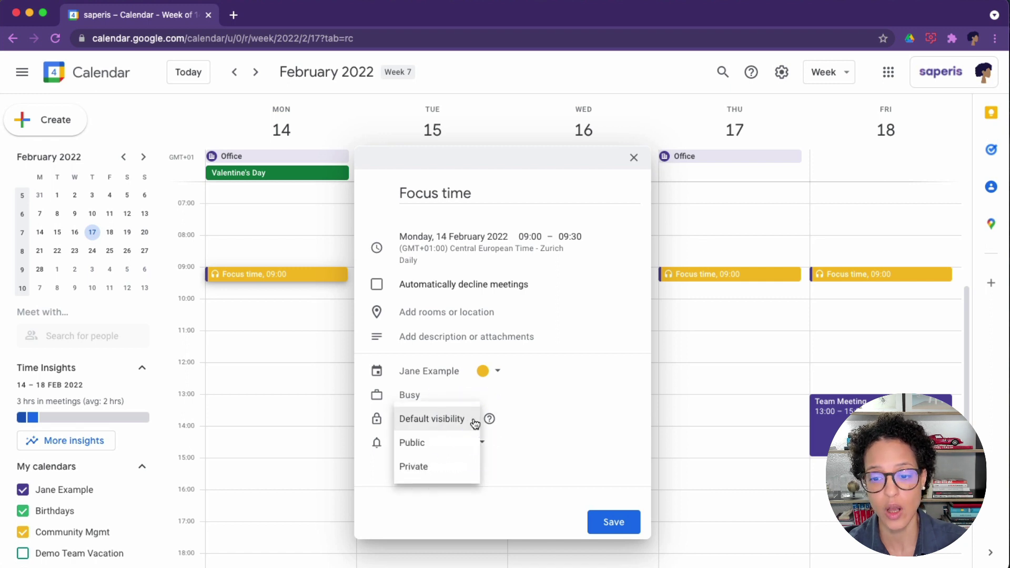
{"action": "left_click", "coordinate": [446, 445]}
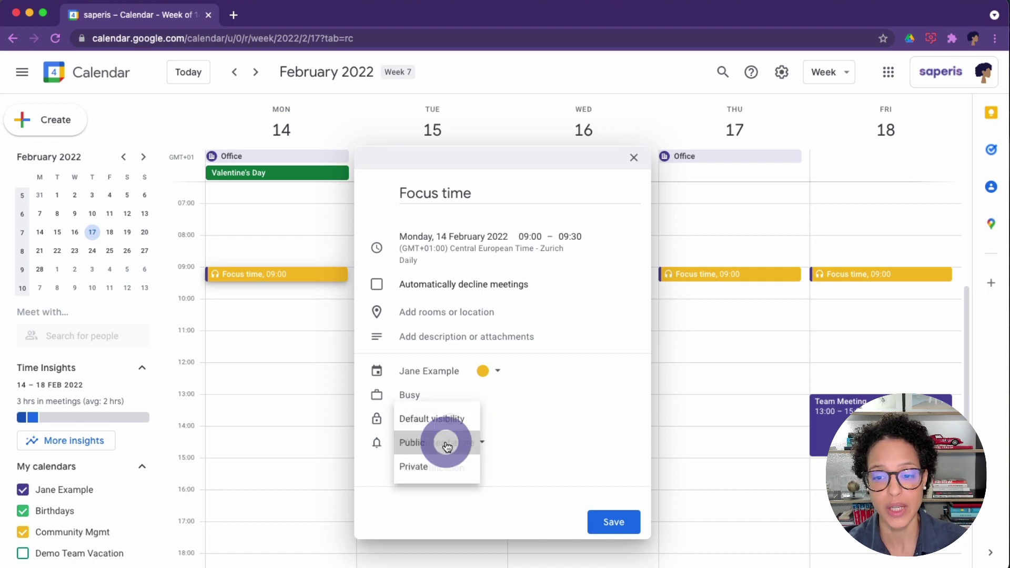
{"action": "left_click", "coordinate": [595, 519]}
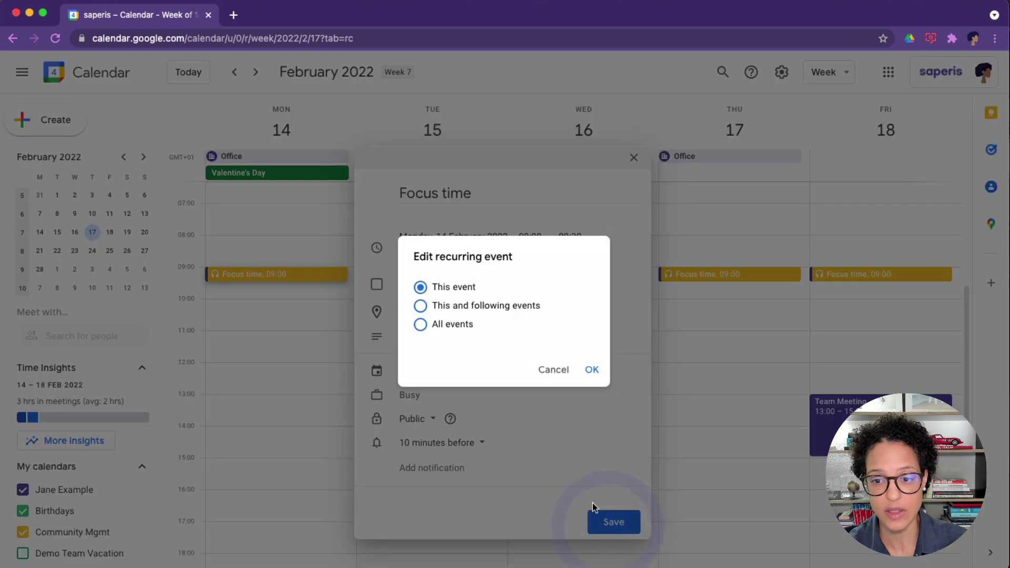
{"action": "left_click", "coordinate": [485, 305]}
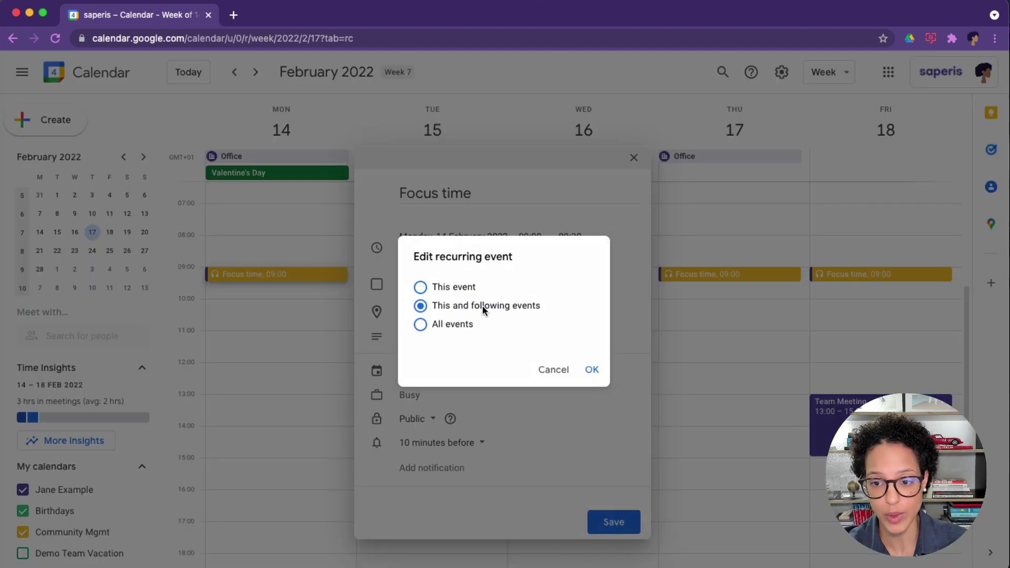
{"action": "left_click", "coordinate": [593, 370]}
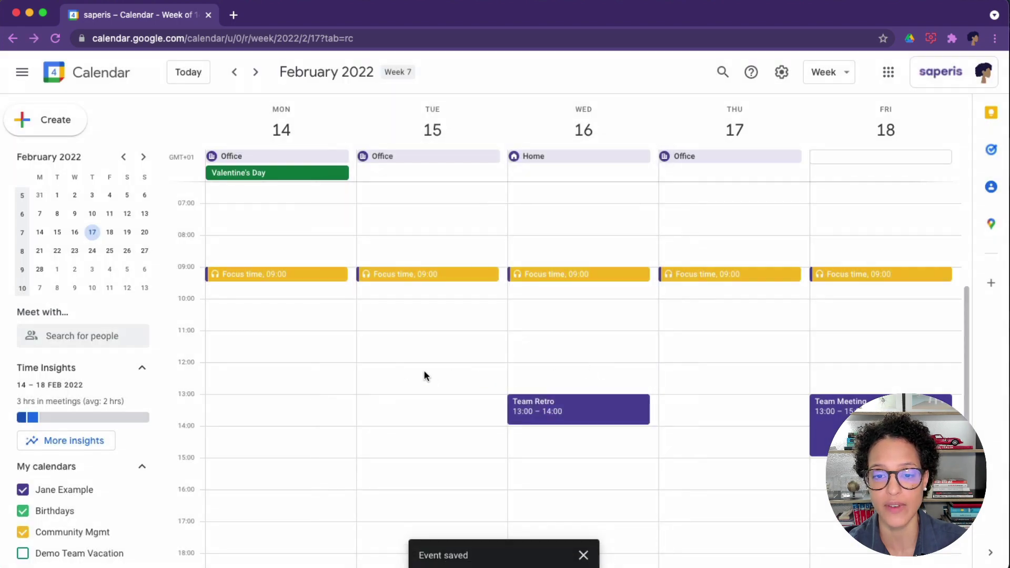
Step: Inspect Monday's Focus time events, including the Focus time - Public session details
{"action": "left_click", "coordinate": [313, 278]}
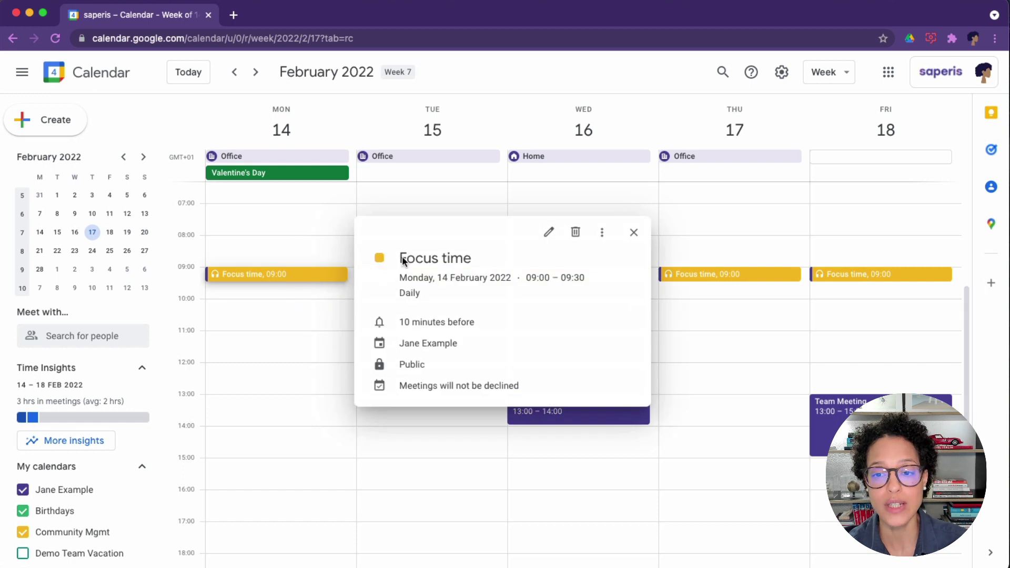
{"action": "left_click_drag", "start_coordinate": [400, 258], "coordinate": [476, 256]}
{"action": "left_click", "coordinate": [519, 275]}
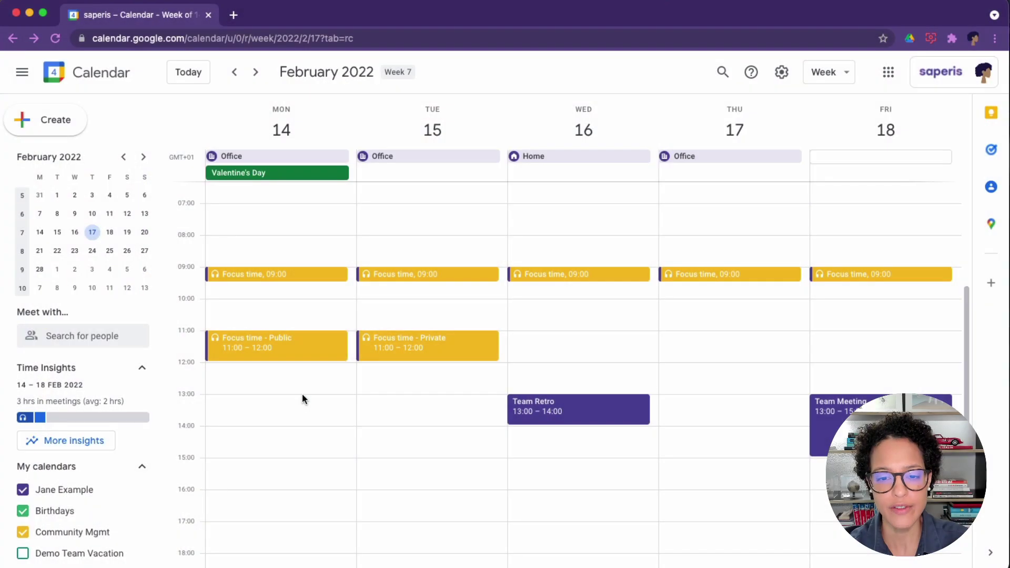
{"action": "left_click", "coordinate": [308, 358]}
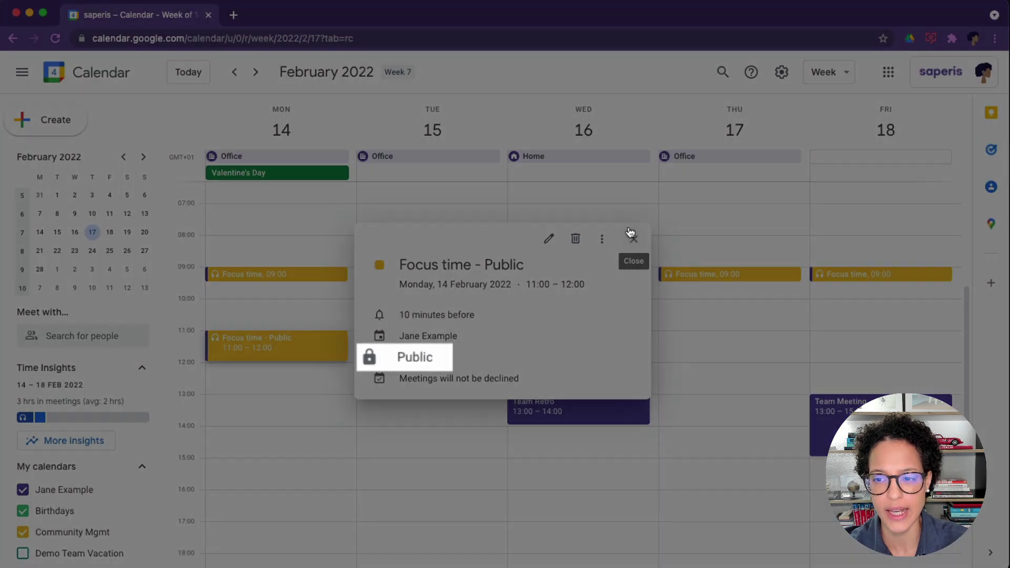
{"action": "left_click", "coordinate": [634, 239]}
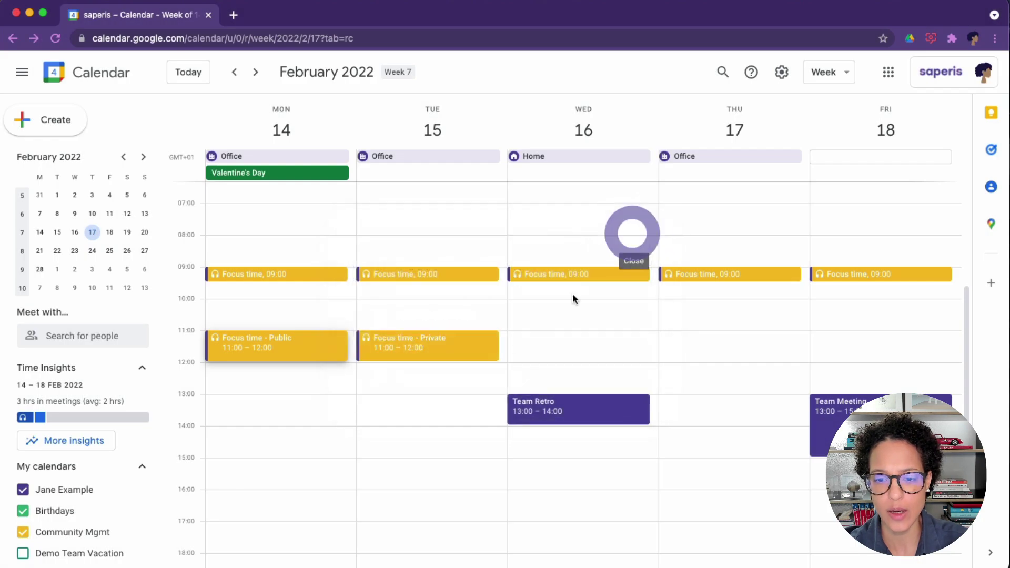
Step: View Tuesday's Focus time - Private session, then switch to the colleague's calendar window
{"action": "left_click", "coordinate": [474, 356]}
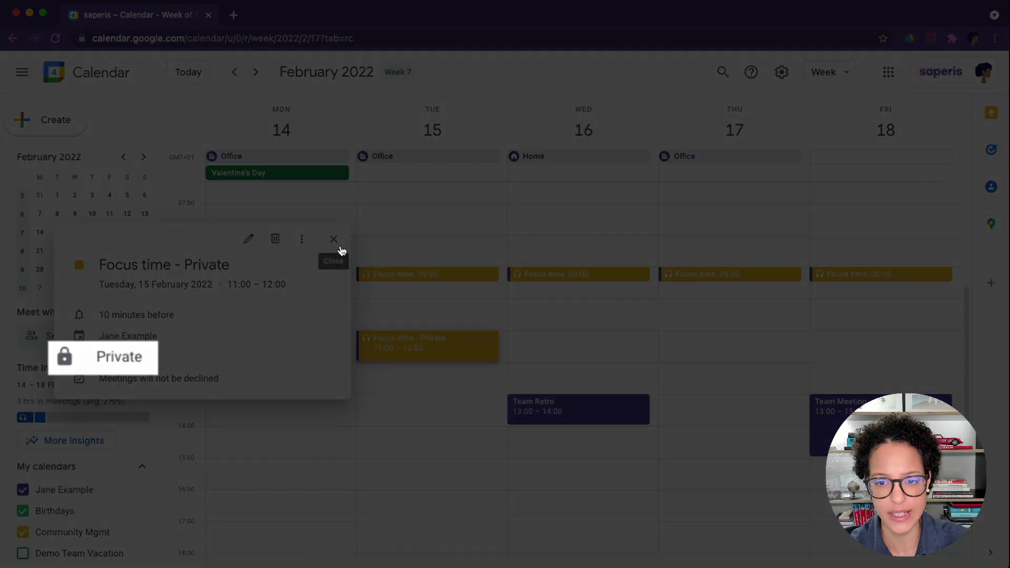
{"action": "left_click", "coordinate": [338, 242]}
{"action": "key", "text": "super+grave"}
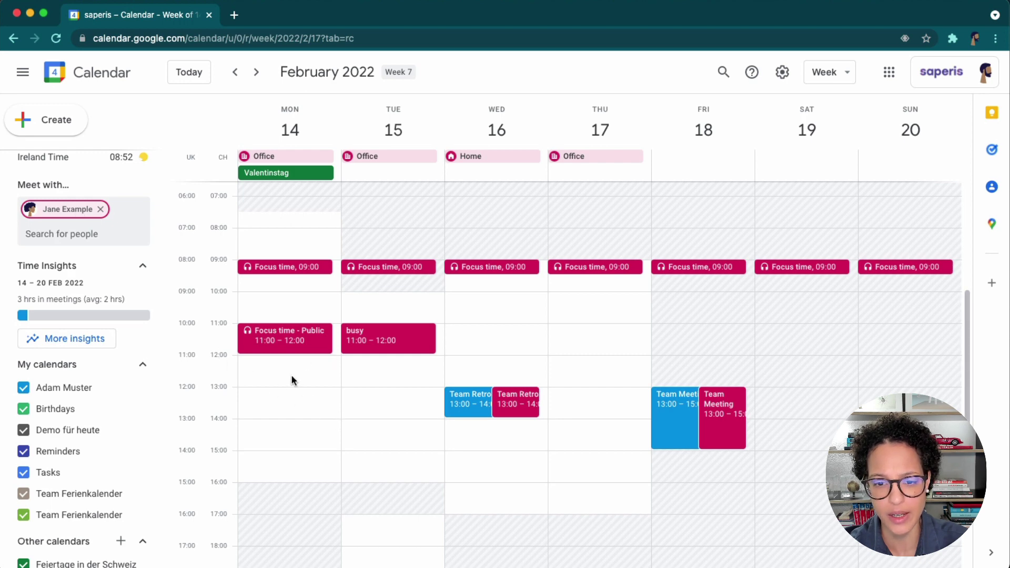
Step: From the colleague's calendar, inspect the Focus time - Public event and Tuesday's busy-only event
{"action": "left_click", "coordinate": [324, 343]}
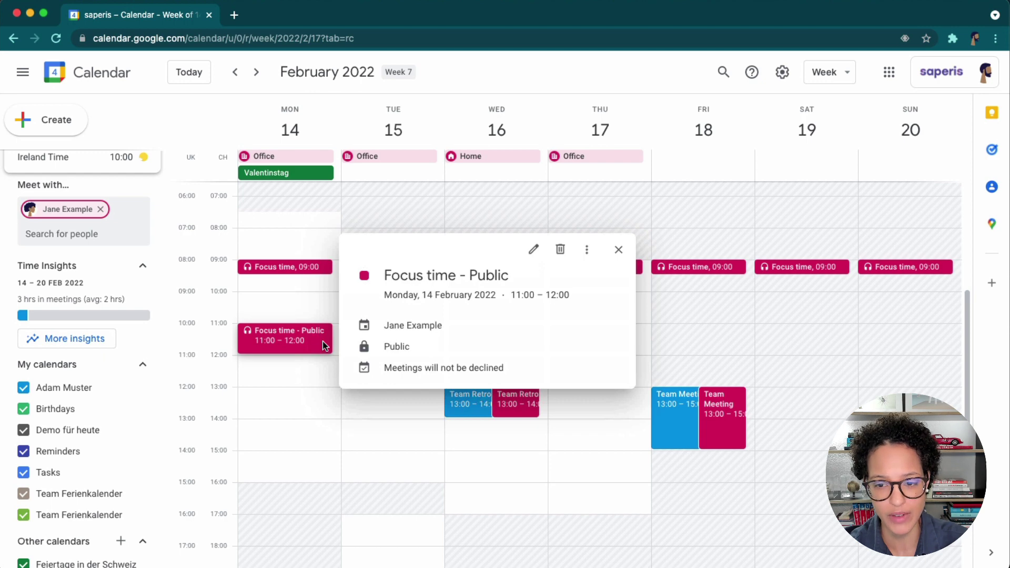
{"action": "left_click", "coordinate": [619, 250]}
{"action": "left_click", "coordinate": [432, 339]}
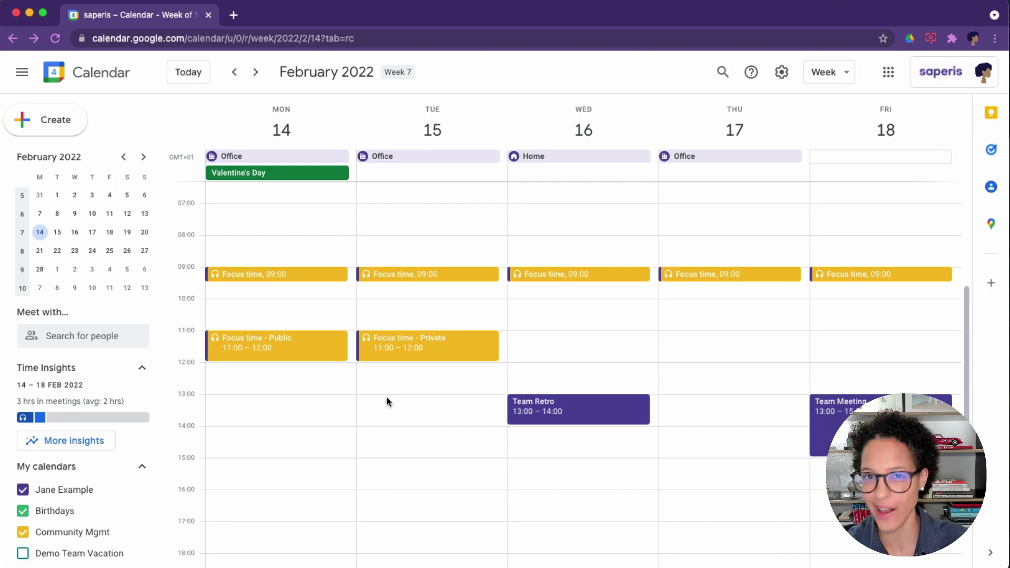
Step: Add a Peacock-blue Focus time block on Monday 13:30–14:30
{"action": "left_click", "coordinate": [239, 413]}
{"action": "left_click", "coordinate": [471, 219]}
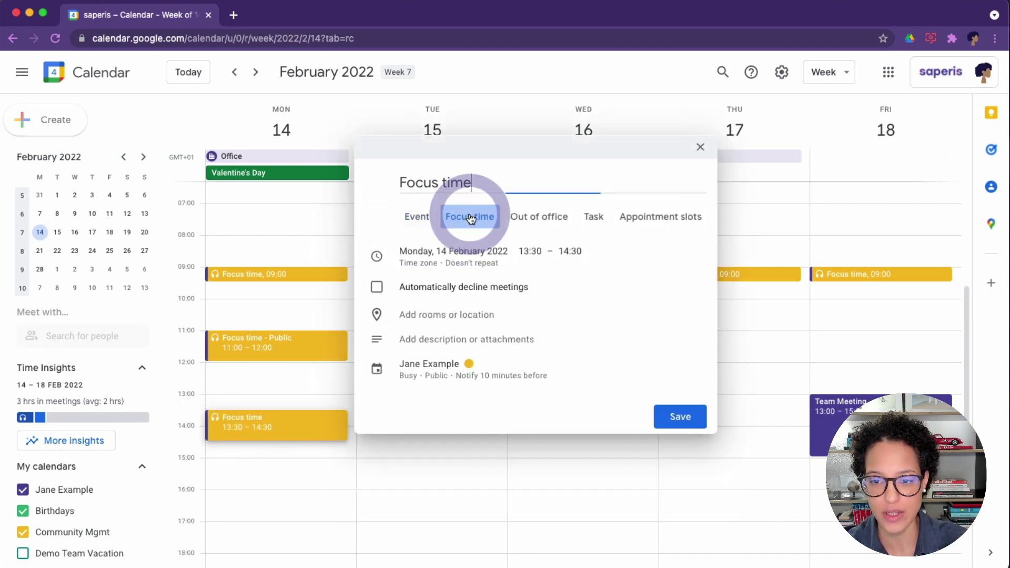
{"action": "left_click", "coordinate": [473, 368]}
{"action": "left_click", "coordinate": [495, 372]}
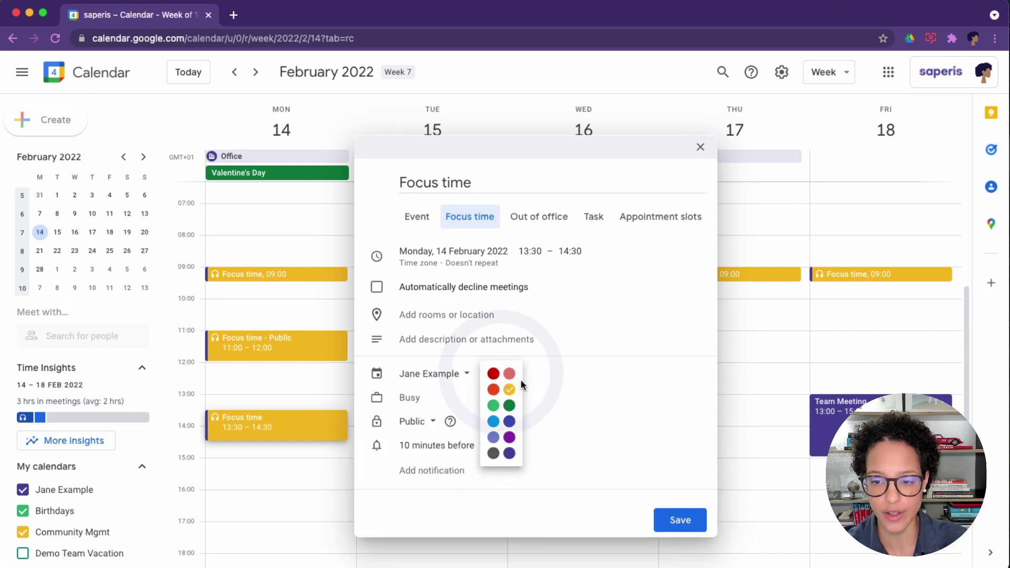
{"action": "left_click", "coordinate": [494, 421]}
{"action": "left_click", "coordinate": [670, 523]}
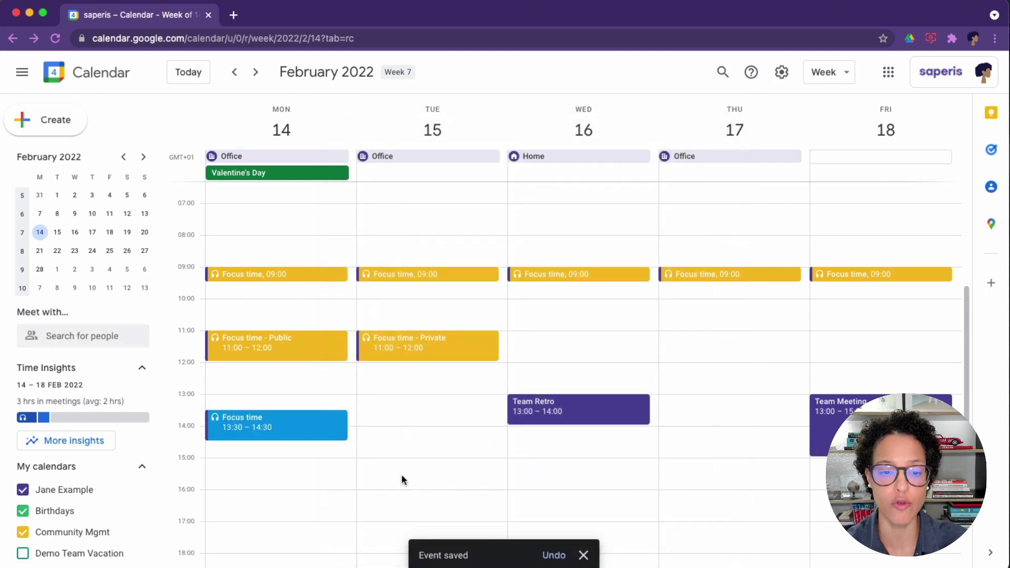
Step: Add a Focus time block on Tuesday 14:00–15:00
{"action": "left_click", "coordinate": [403, 439]}
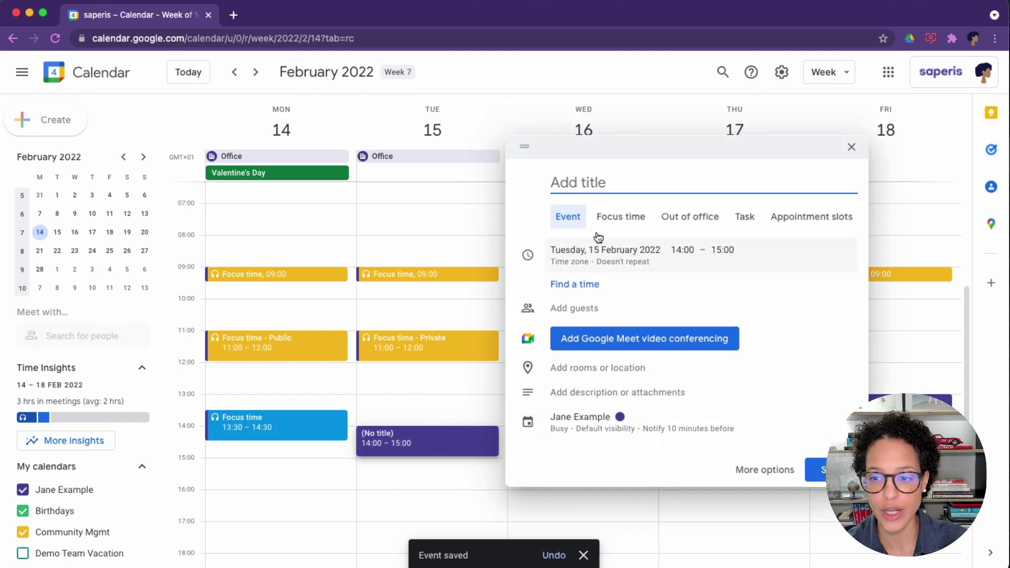
{"action": "left_click", "coordinate": [607, 220]}
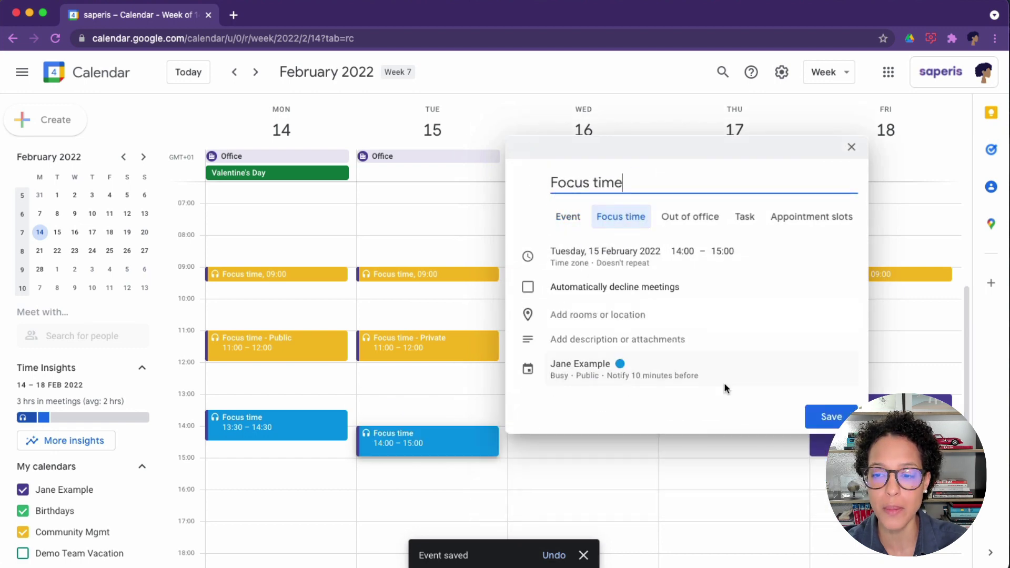
{"action": "left_click", "coordinate": [821, 416]}
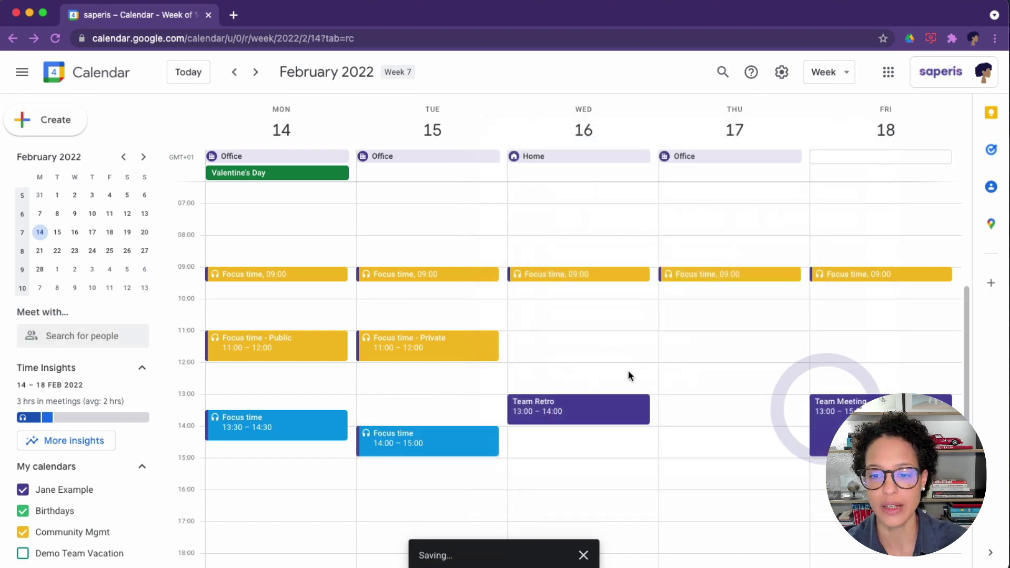